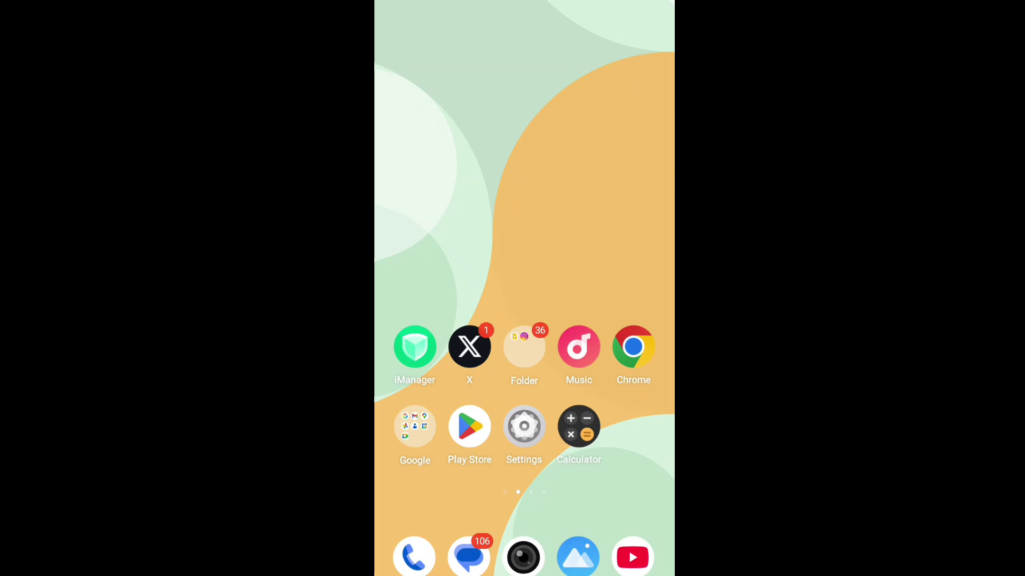
Leave the Shopify error screenshot in Gallery and go back to the home screen.
left_click(578, 557)
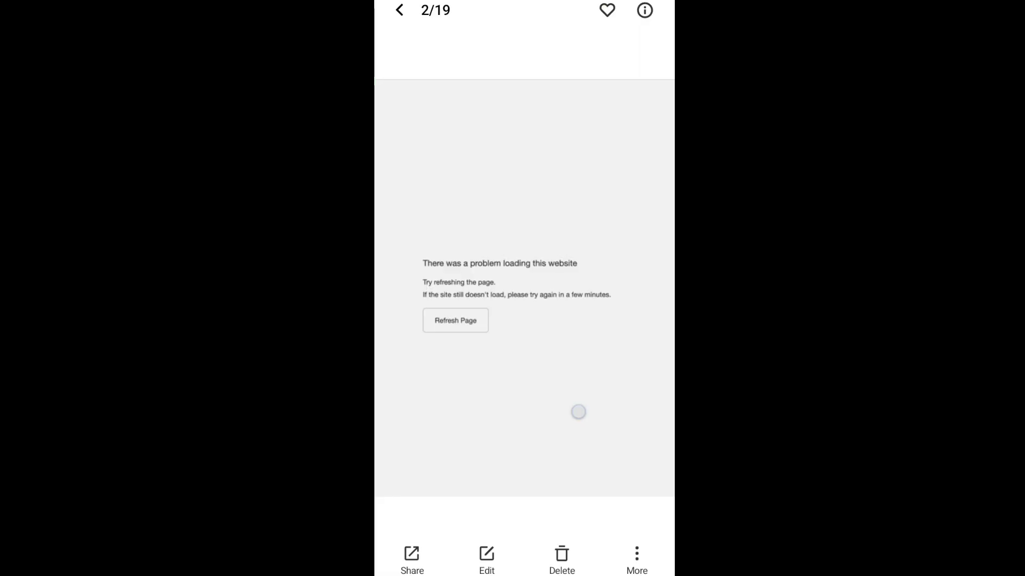